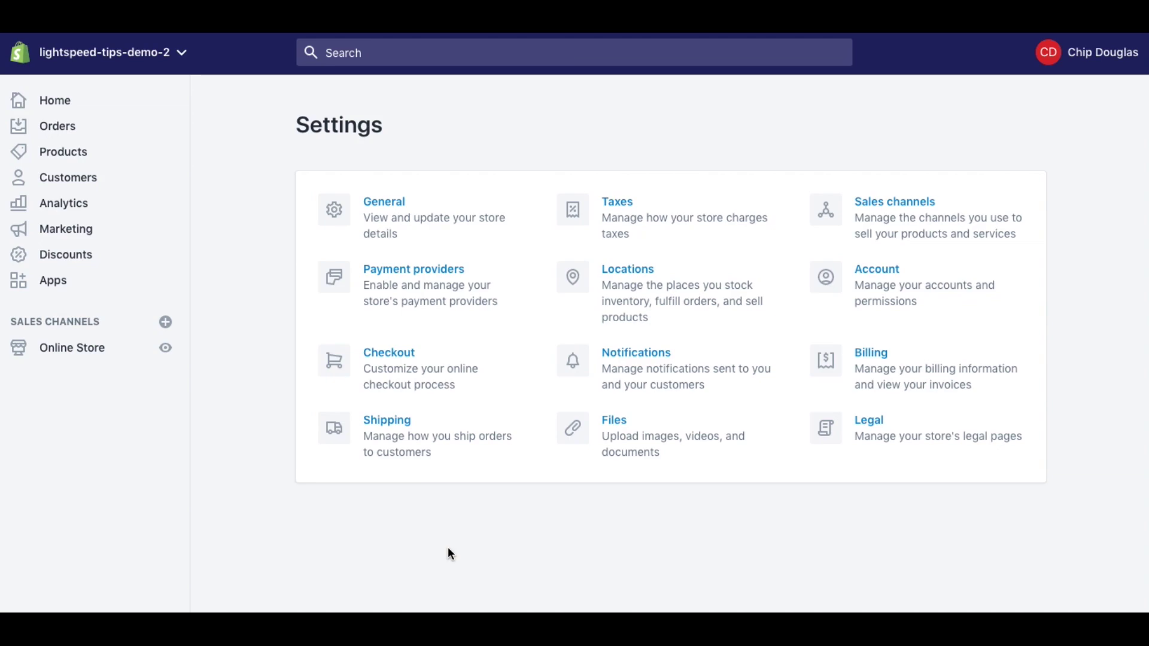
pyautogui.click(393, 357)
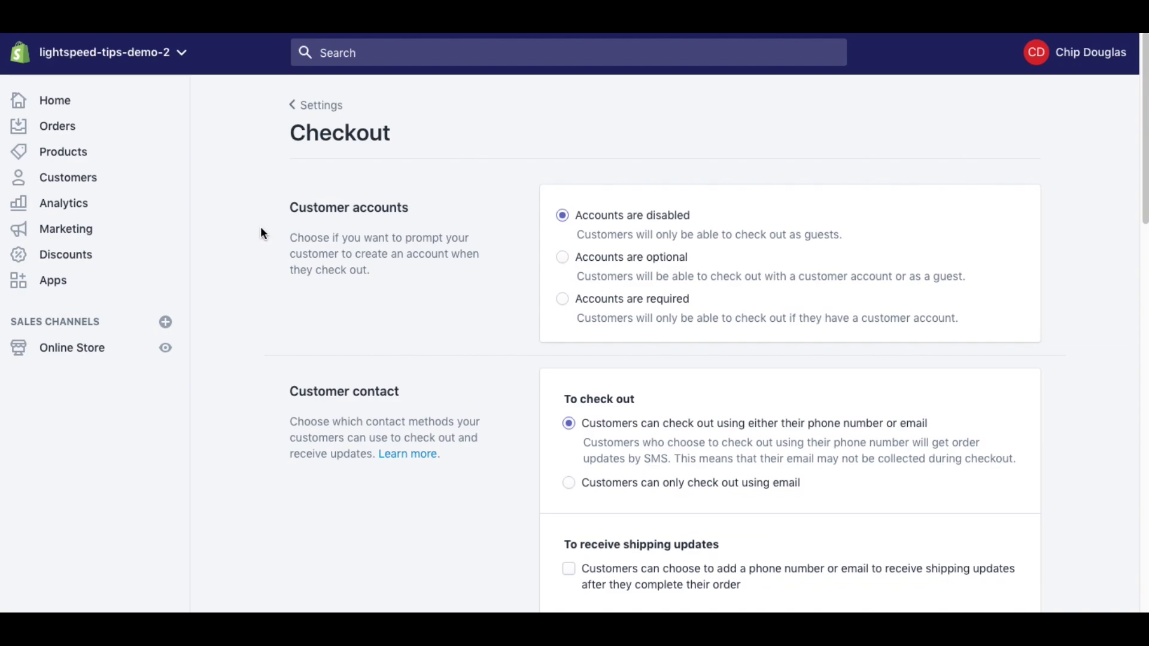
pyautogui.scroll(-1, 261, 229)
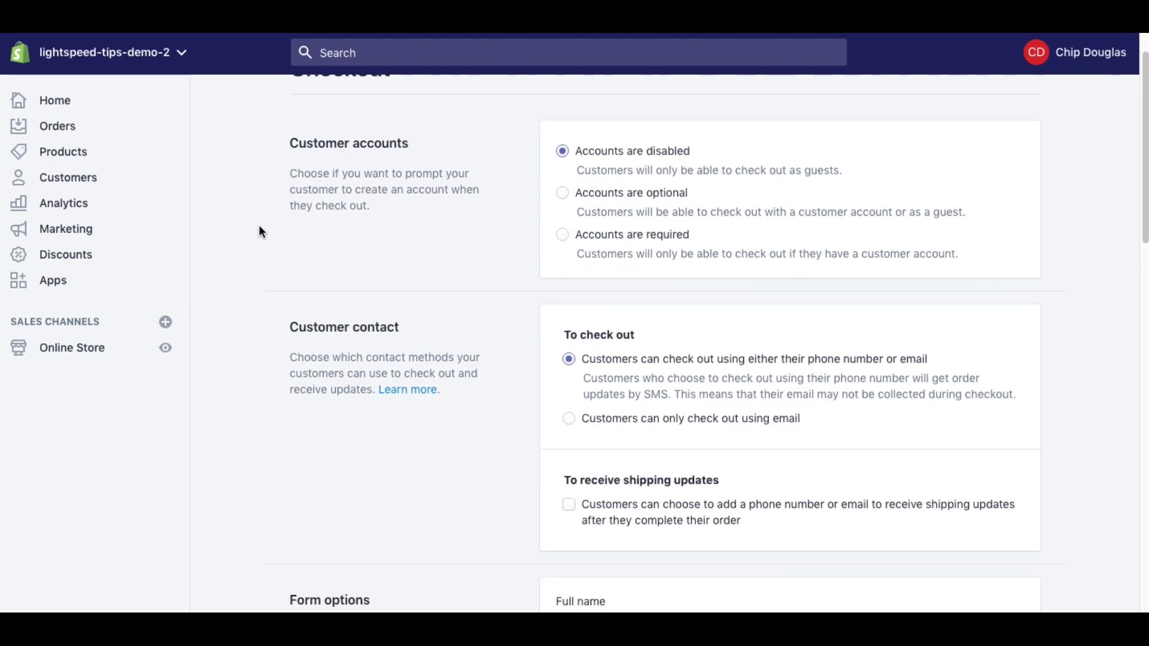
pyautogui.scroll(-2, 259, 231)
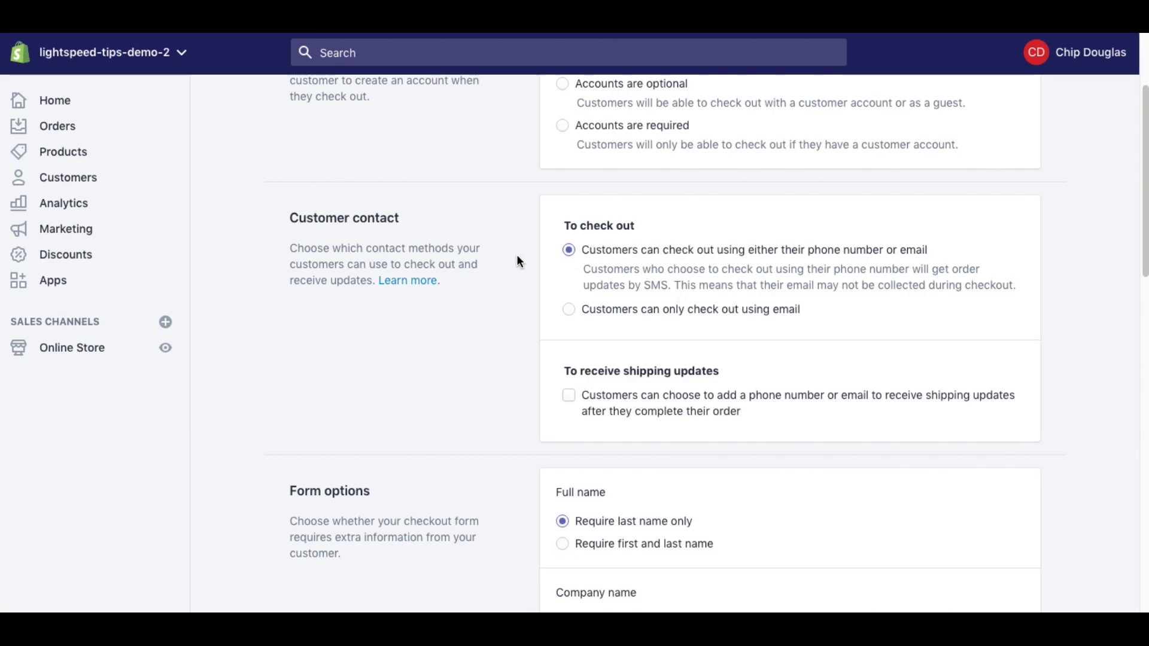
pyautogui.scroll(-1, 523, 264)
pyautogui.scroll(-2, 523, 265)
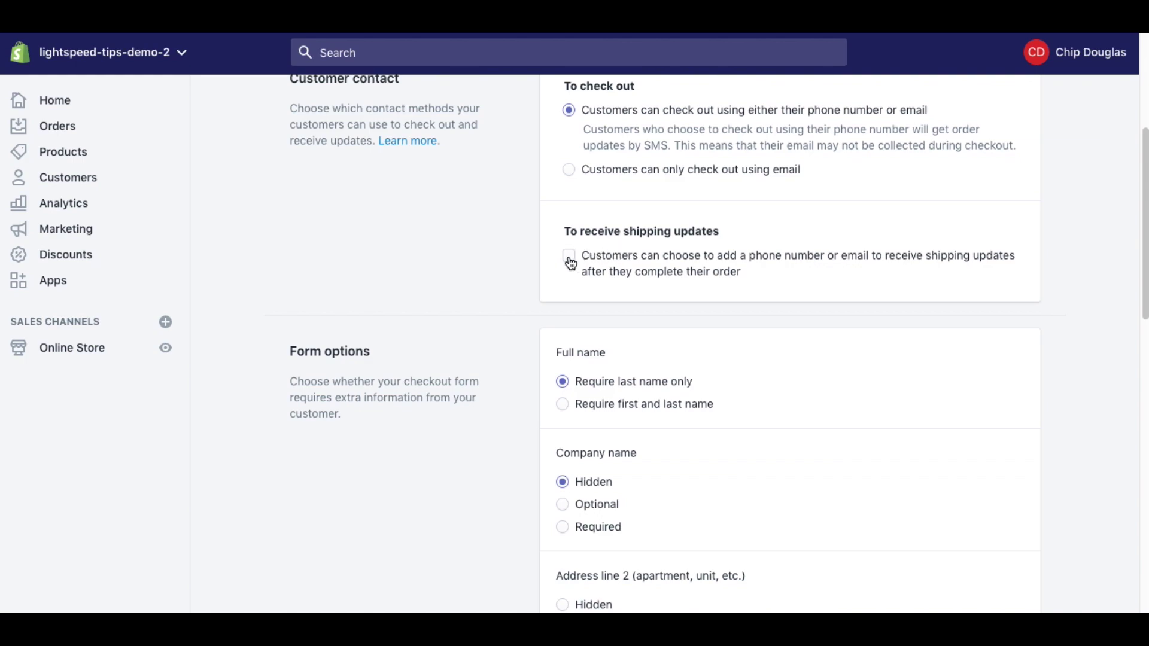
pyautogui.scroll(-1, 467, 267)
pyautogui.scroll(-1, 468, 266)
pyautogui.scroll(-1, 466, 260)
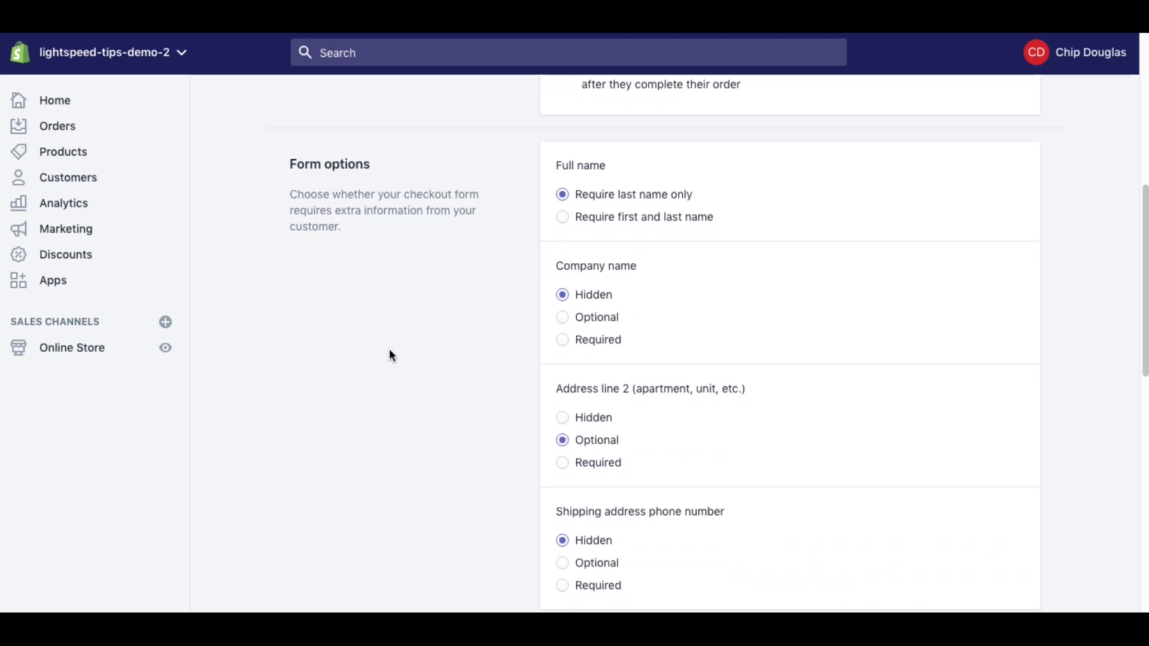
pyautogui.scroll(-1, 388, 354)
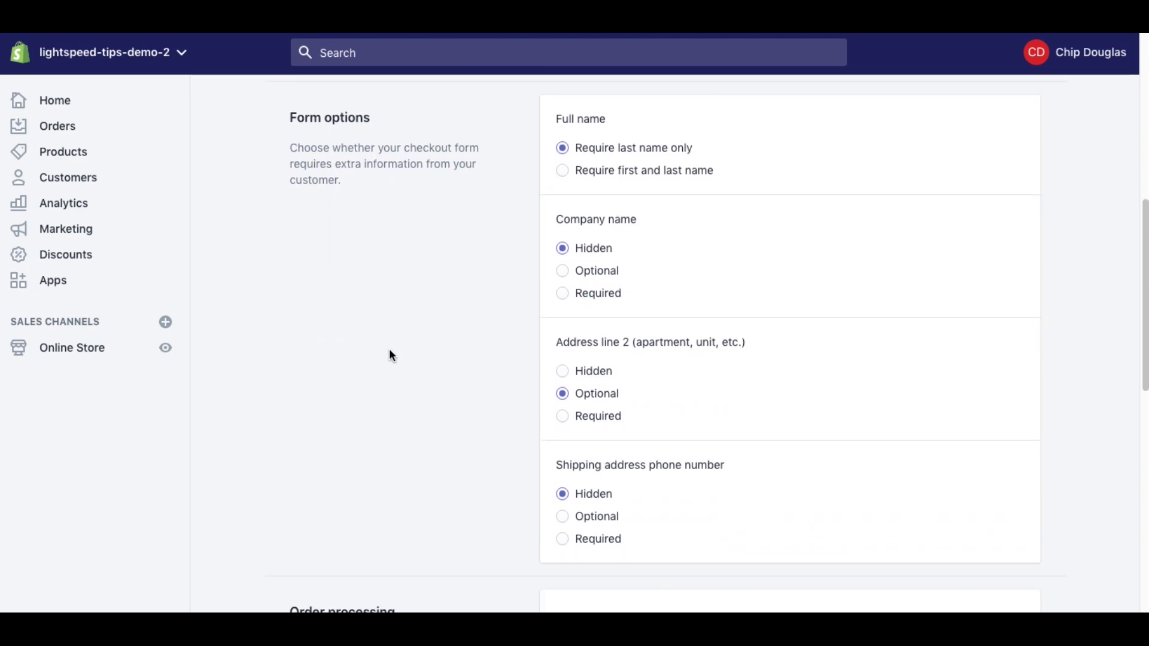
pyautogui.scroll(-2, 389, 355)
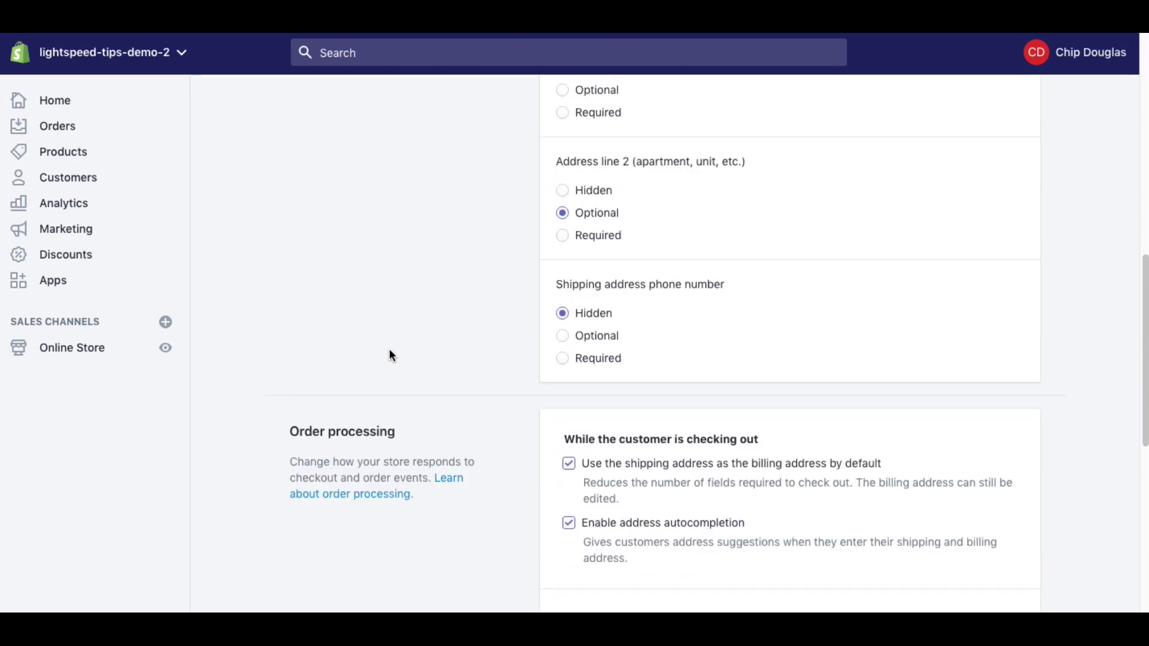
pyautogui.scroll(-2, 389, 354)
pyautogui.scroll(-1, 389, 353)
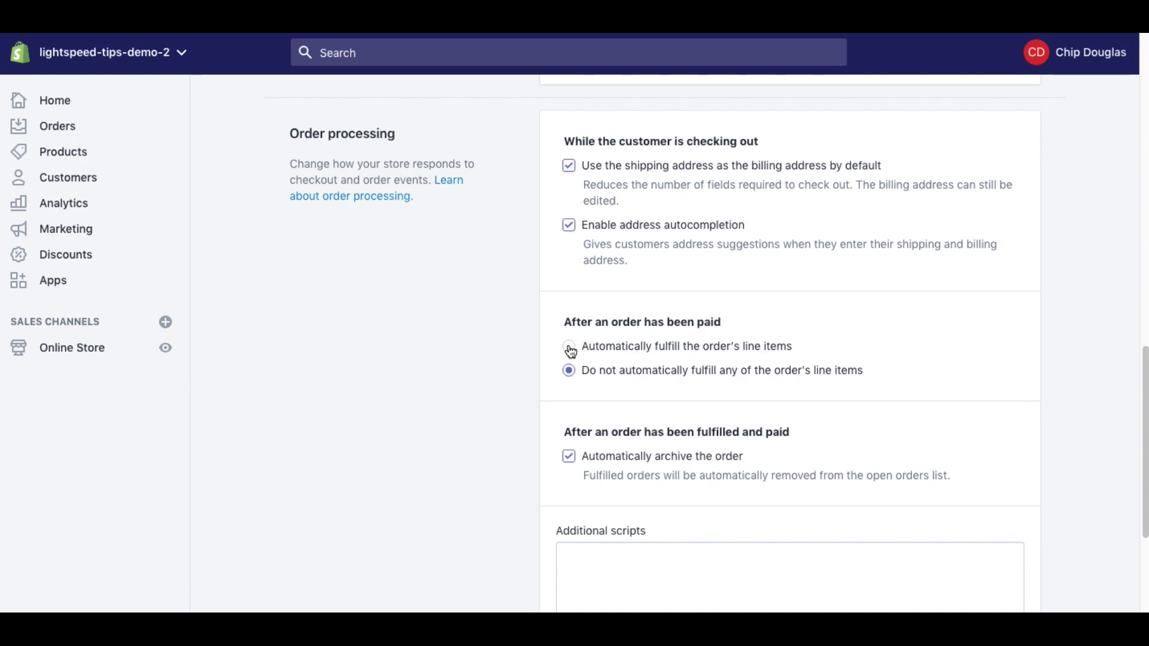
pyautogui.scroll(-2, 569, 350)
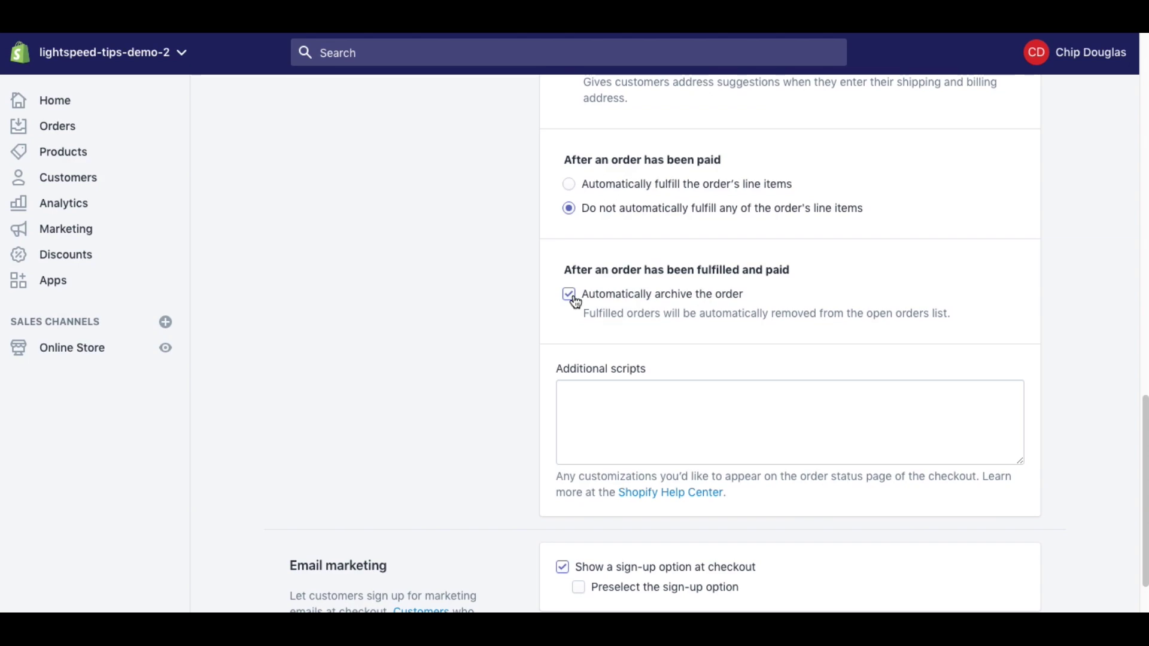
pyautogui.scroll(-2, 547, 300)
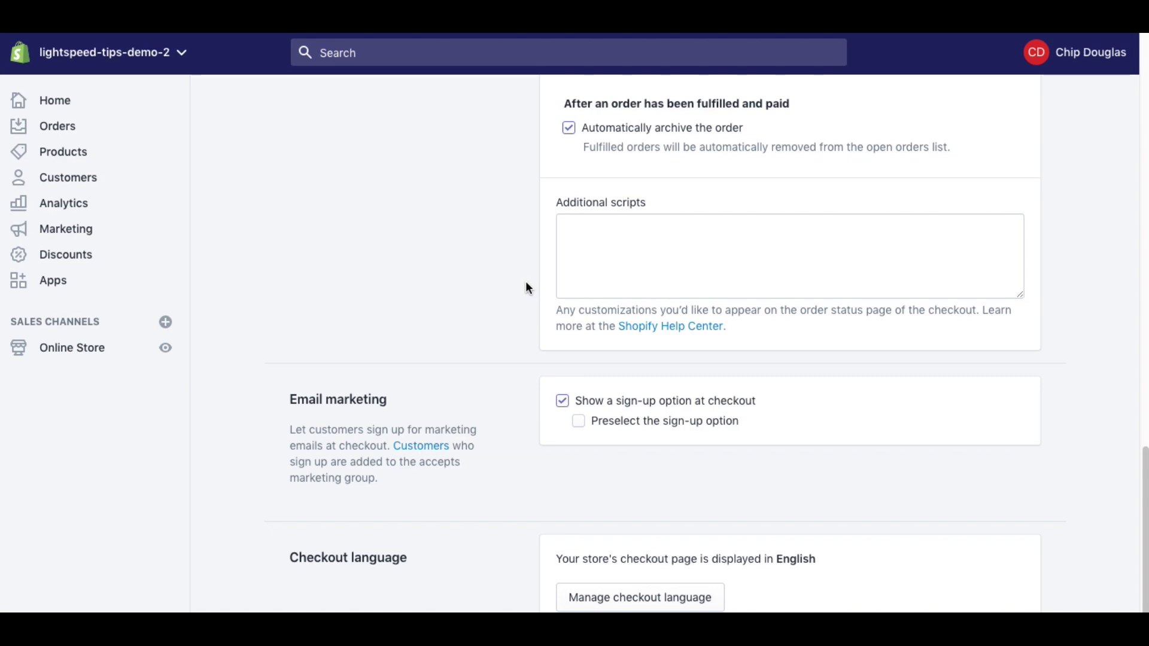
pyautogui.scroll(-2, 521, 288)
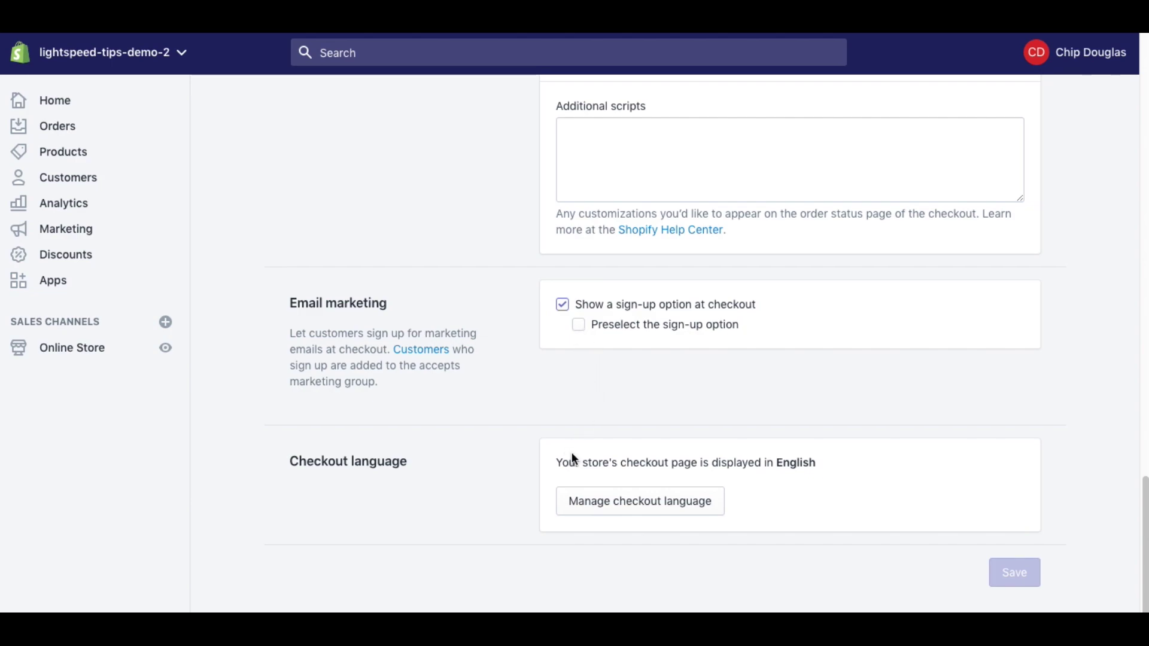
# Step: Reach the Language (English) editor's Checkout & system translations from Manage checkout language
pyautogui.click(612, 505)
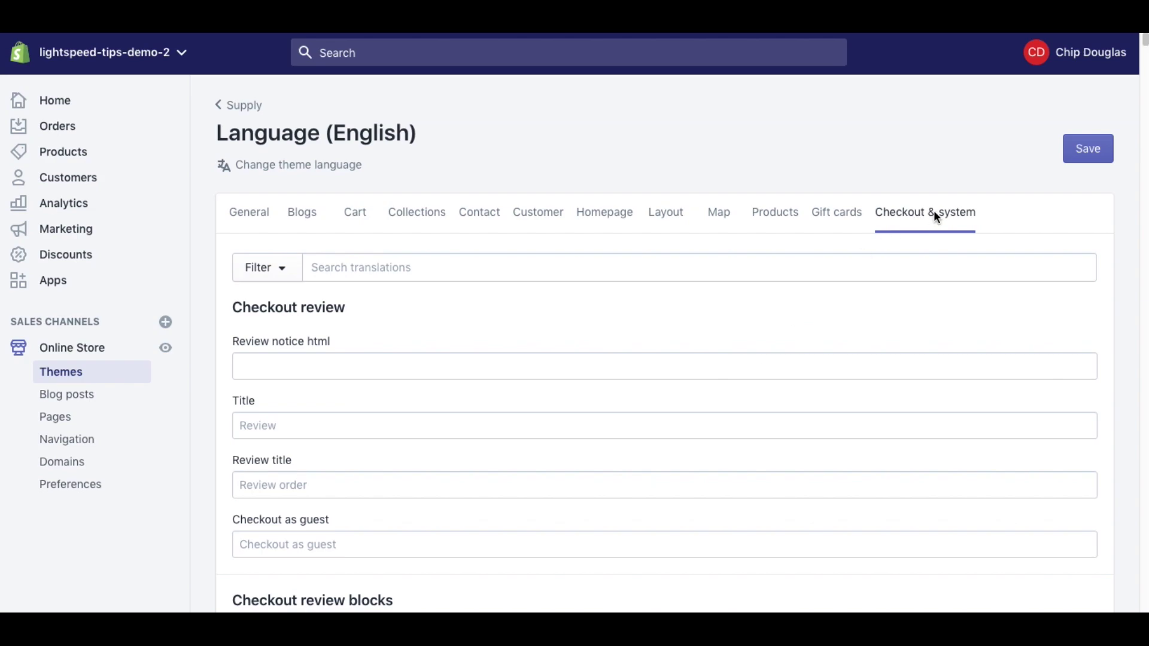
pyautogui.scroll(-1, 536, 305)
pyautogui.scroll(-3, 479, 295)
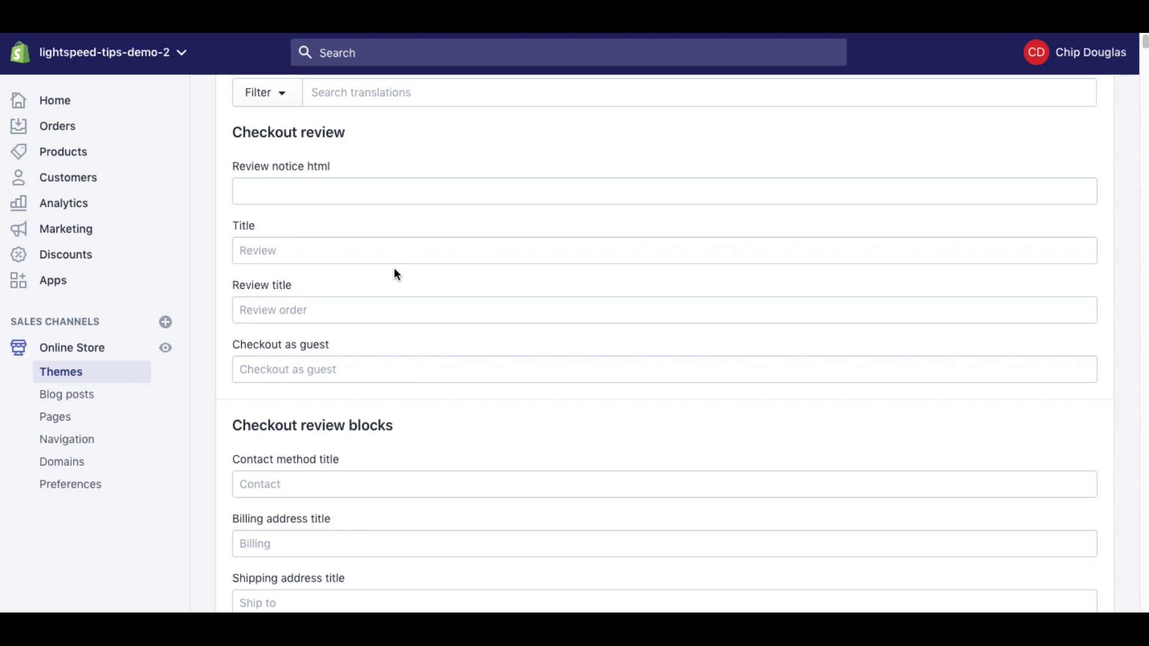
pyautogui.scroll(-1, 394, 268)
pyautogui.scroll(-5, 393, 268)
pyautogui.scroll(-1, 390, 266)
pyautogui.scroll(-3, 388, 266)
pyautogui.scroll(-2, 388, 267)
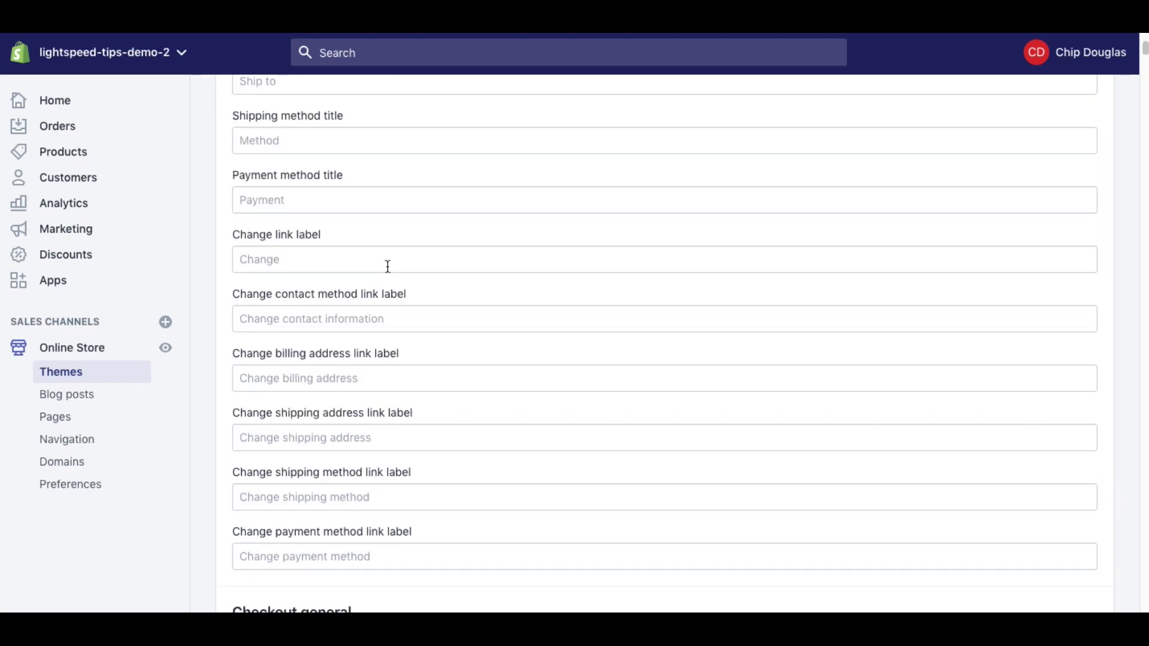
pyautogui.scroll(-1, 388, 266)
pyautogui.scroll(15, 388, 265)
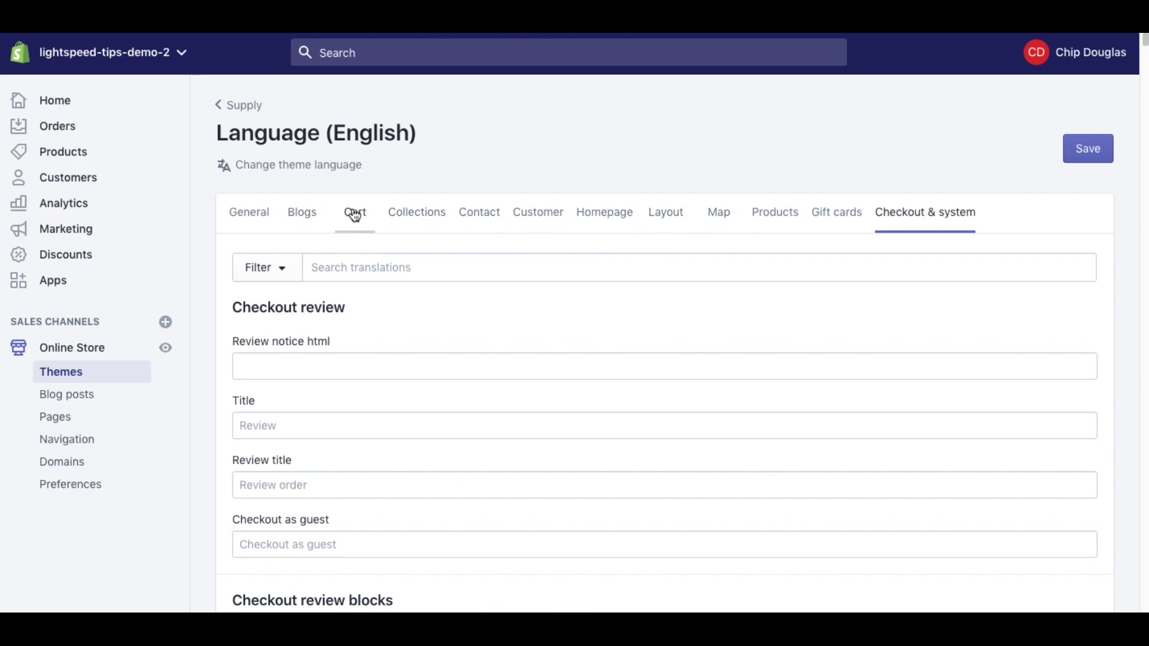
# Step: Switch to the Products translations showing Sold Out, Add to Cart and related wording
pyautogui.click(761, 217)
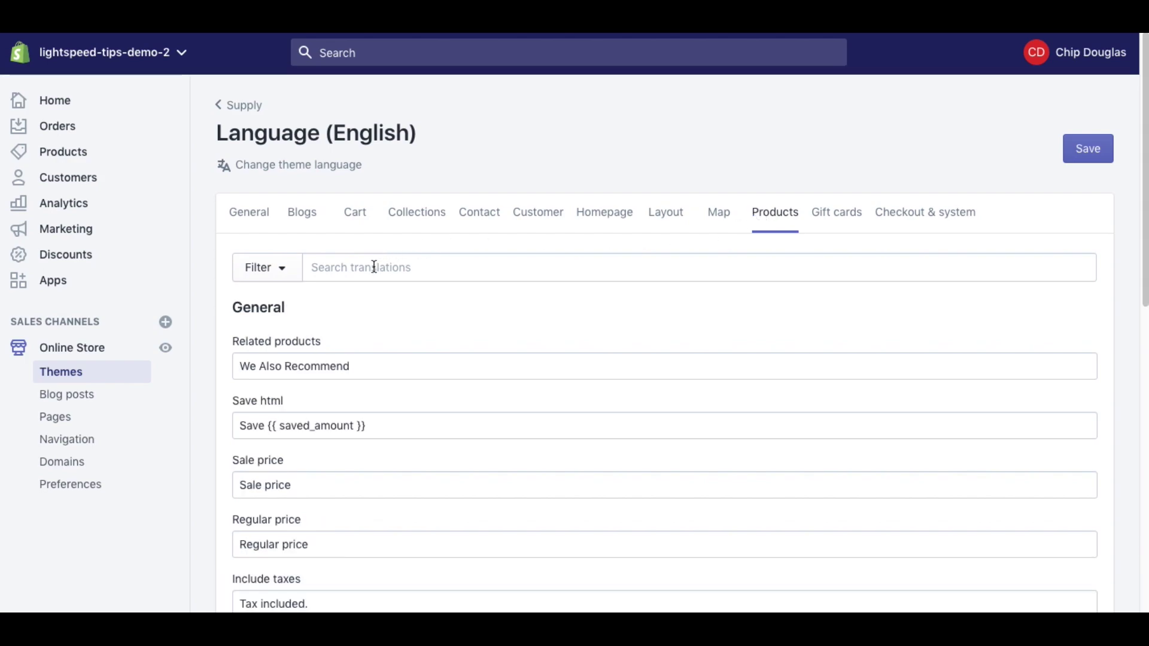
pyautogui.scroll(-2, 374, 268)
pyautogui.scroll(-1, 374, 268)
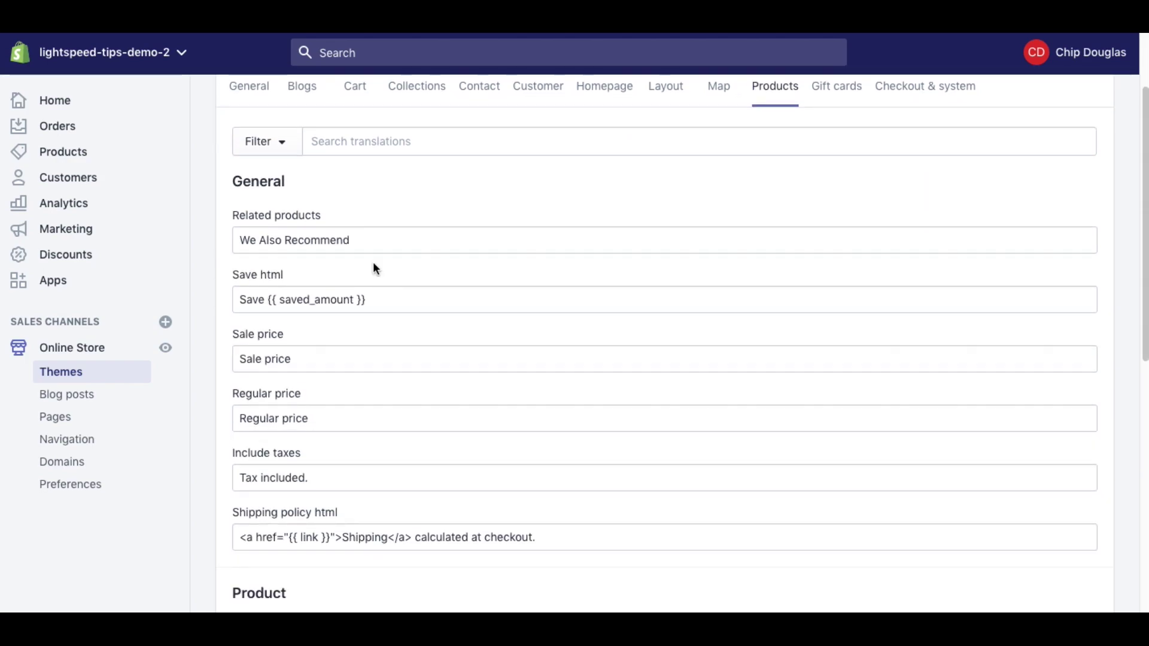
pyautogui.scroll(-2, 374, 265)
pyautogui.scroll(-1, 374, 263)
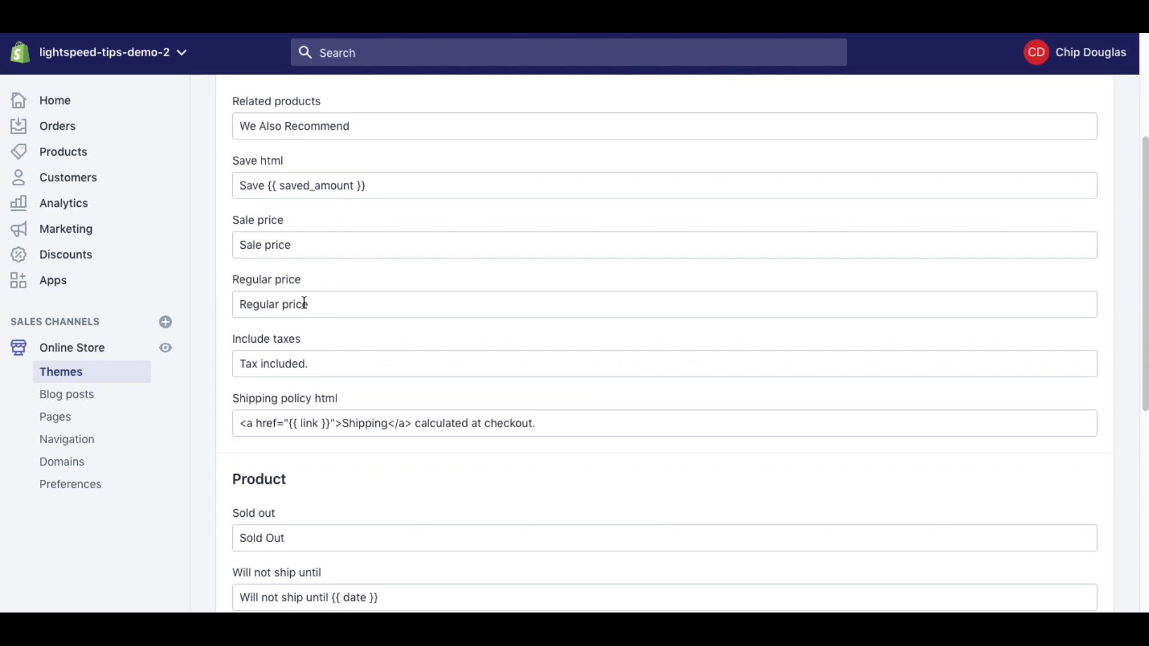
pyautogui.scroll(-1, 305, 303)
pyautogui.scroll(-2, 306, 304)
pyautogui.scroll(-1, 306, 303)
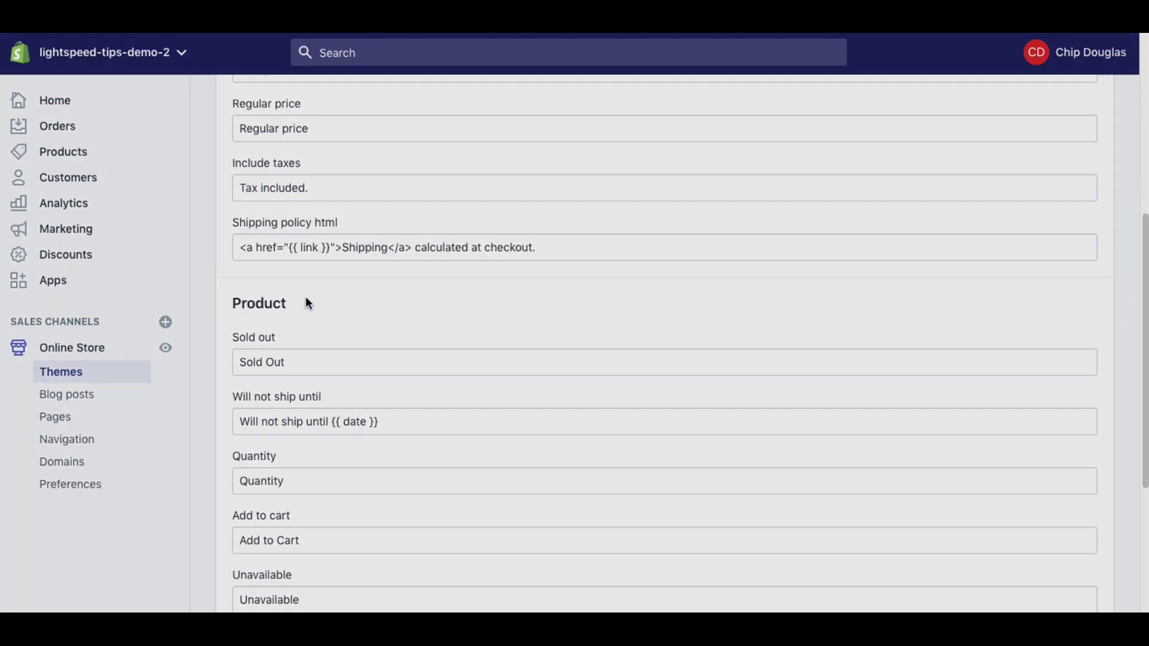